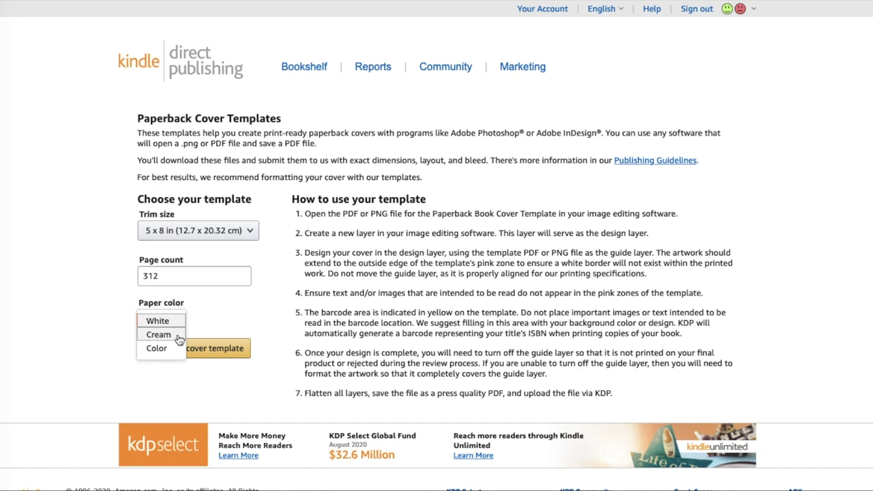
# Choose White paper, download the 5 x 8 in cover template for 312 pages, and open 5x8_BW_320.pdf.
pyautogui.click(177, 334)
pyautogui.click(173, 326)
pyautogui.click(173, 324)
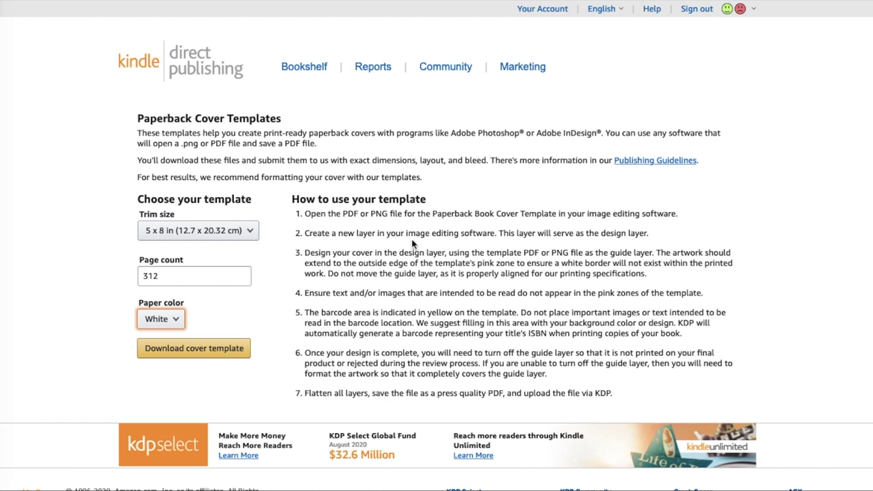
pyautogui.click(205, 350)
pyautogui.click(566, 313)
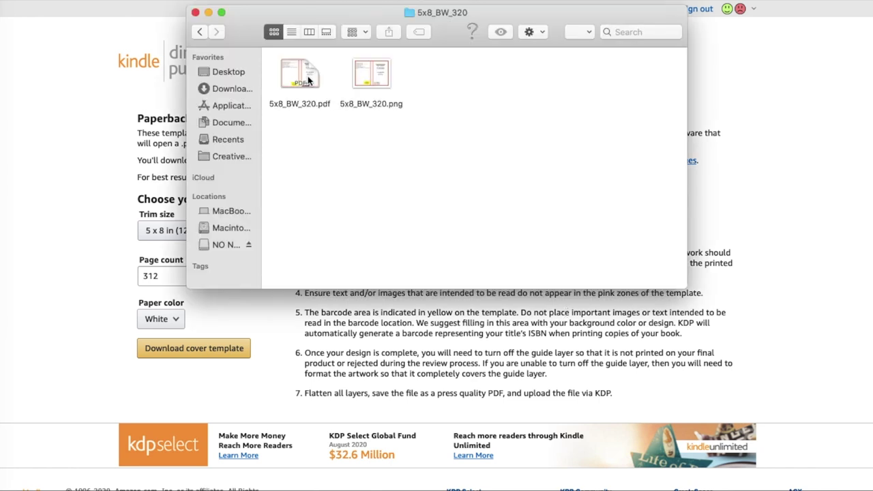
pyautogui.doubleClick(294, 72)
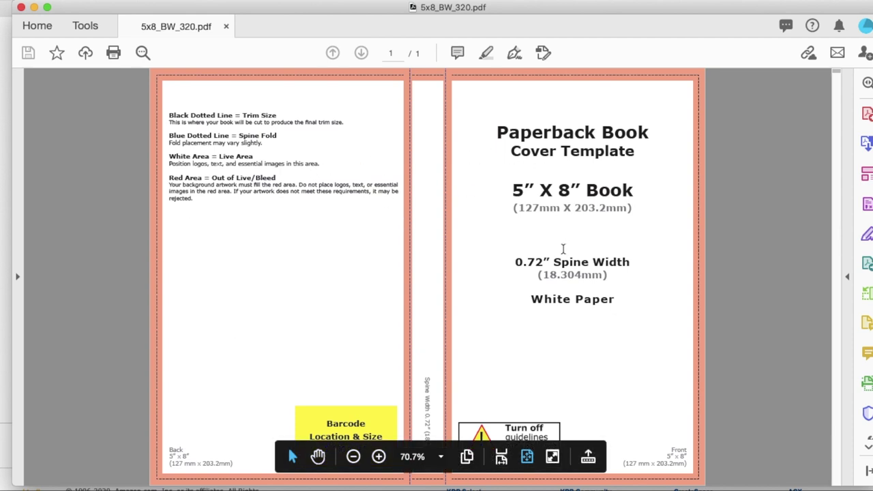
# Insert The Stolen Kingdom front cover image into the template PDF and enlarge it to fill the front panel.
pyautogui.rightClick(555, 329)
pyautogui.rightClick(467, 307)
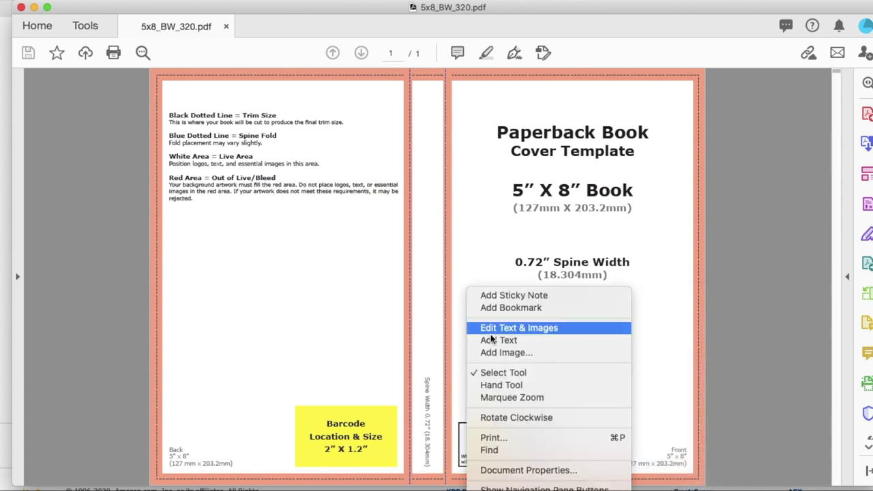
pyautogui.click(493, 353)
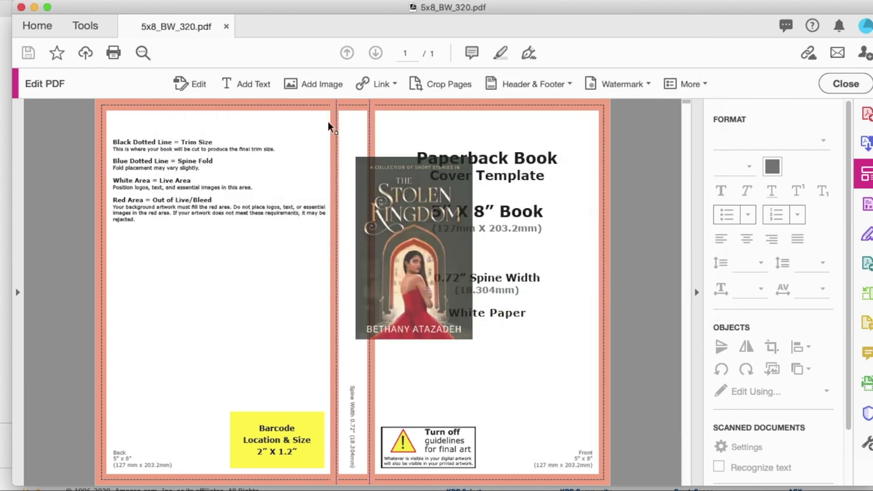
pyautogui.click(368, 99)
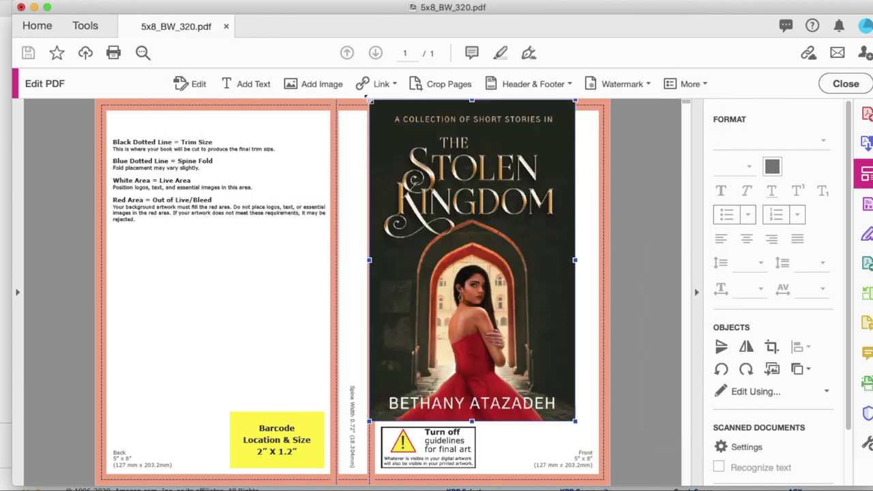
pyautogui.moveTo(585, 444); pyautogui.dragTo(605, 487)
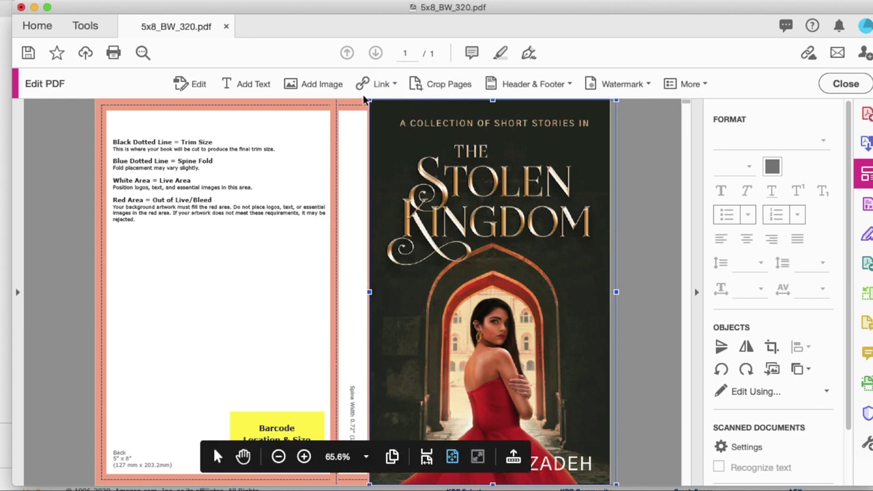
# Reposition the front cover image in the PDF, moving it over the back panel and returning it to the front.
pyautogui.moveTo(417, 151); pyautogui.dragTo(415, 150)
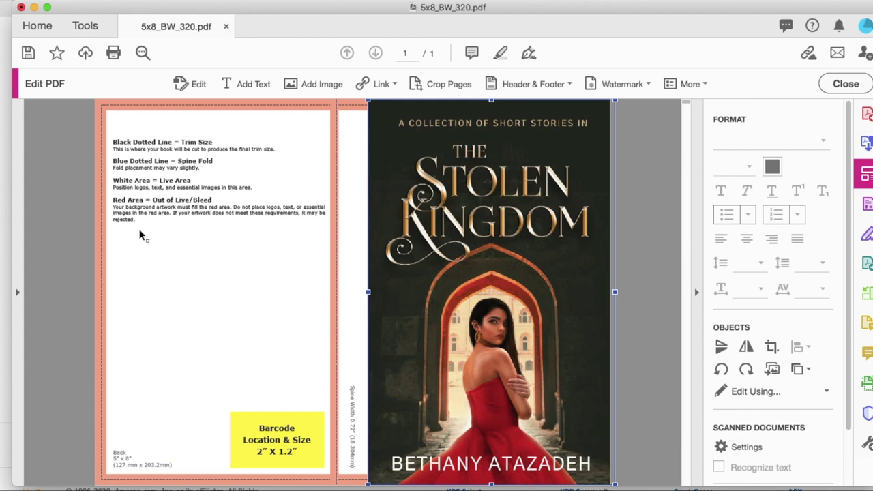
pyautogui.moveTo(531, 196); pyautogui.dragTo(227, 186)
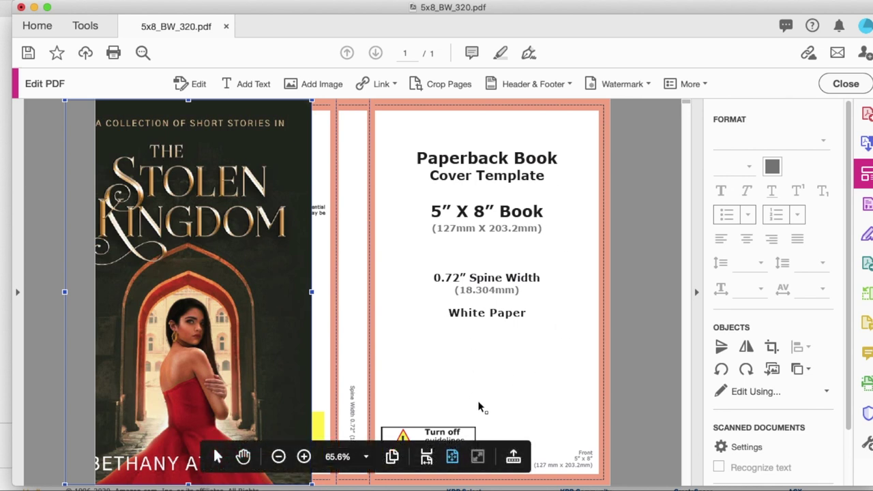
pyautogui.moveTo(252, 283); pyautogui.dragTo(505, 263)
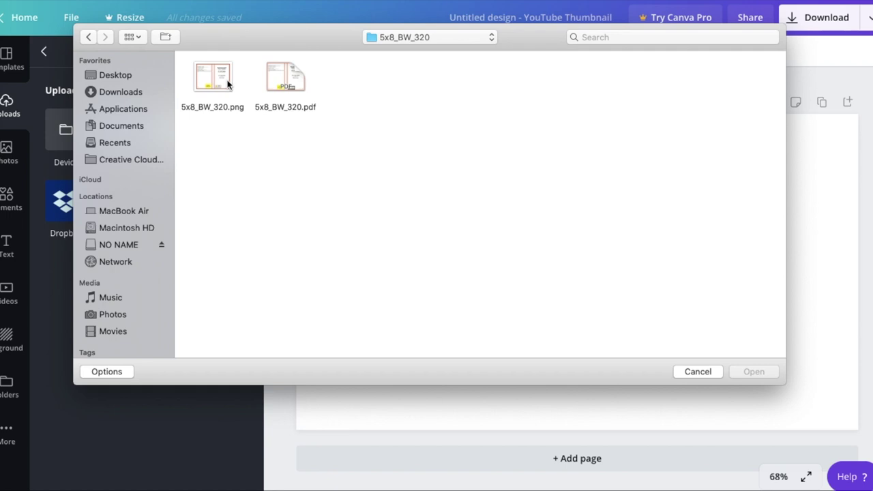
# In Canva, upload 5x8_BW_320.png and place it on the page, enlarged to full page height against the left edge.
pyautogui.click(219, 80)
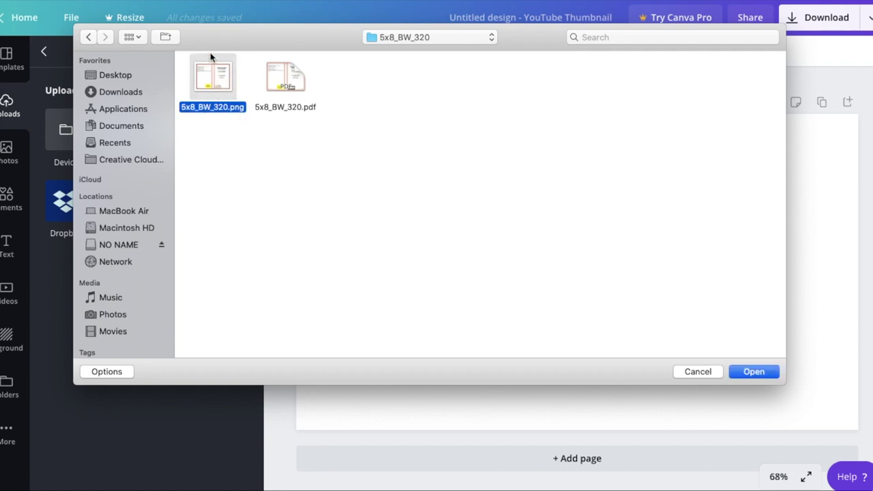
pyautogui.click(756, 372)
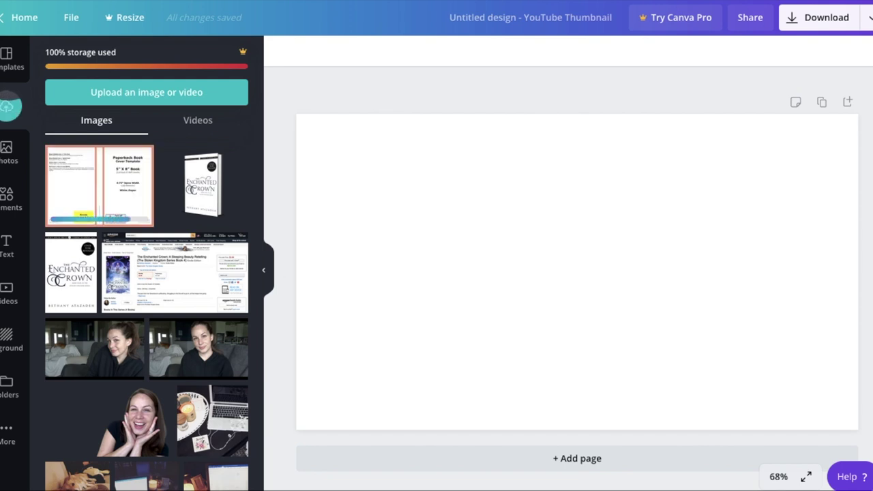
pyautogui.click(97, 197)
pyautogui.moveTo(600, 298); pyautogui.dragTo(522, 264)
pyautogui.moveTo(659, 358); pyautogui.dragTo(767, 442)
pyautogui.moveTo(668, 330); pyautogui.dragTo(603, 317)
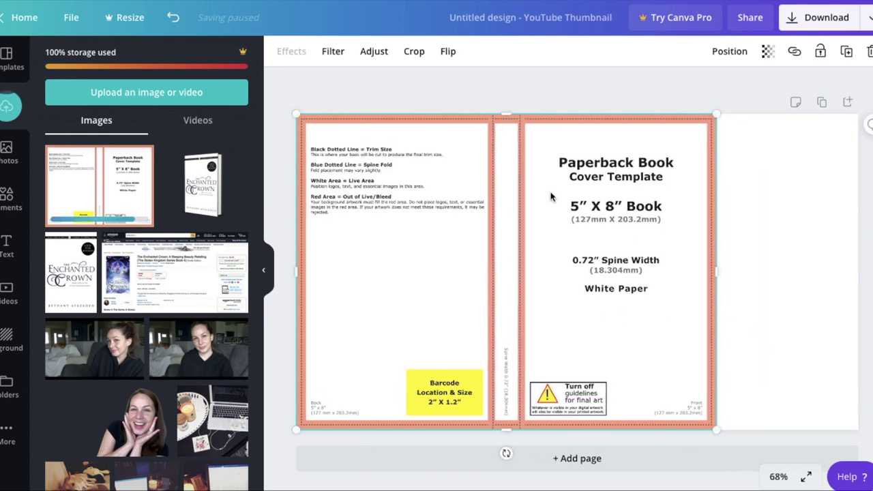
# Upload The Stolen Kingdom front cover image and place it over the template's front panel, beside the spine.
pyautogui.click(141, 101)
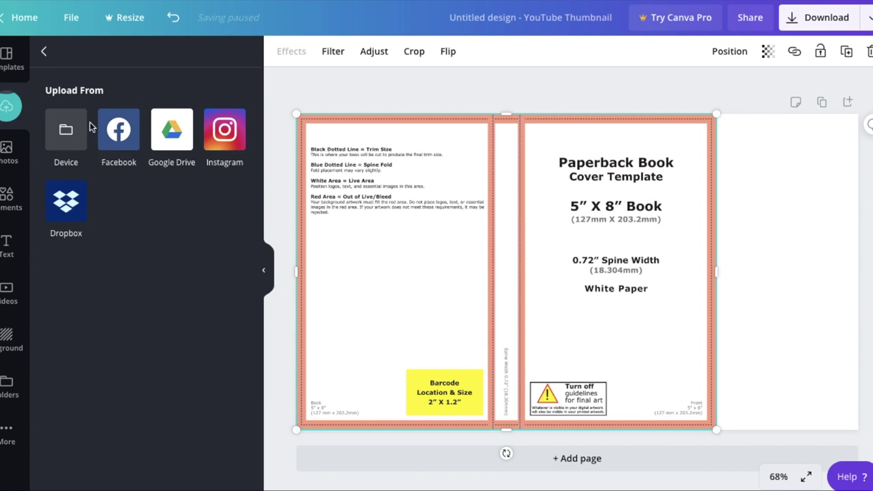
pyautogui.click(75, 131)
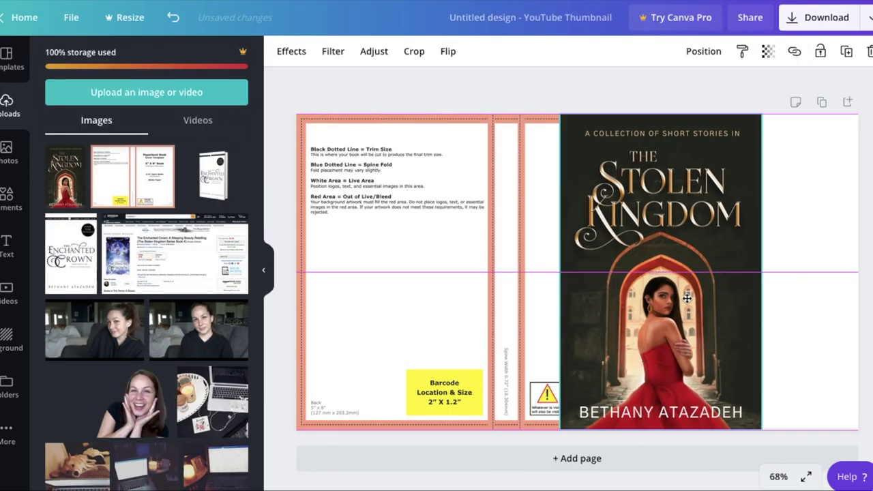
pyautogui.moveTo(687, 298); pyautogui.dragTo(646, 298)
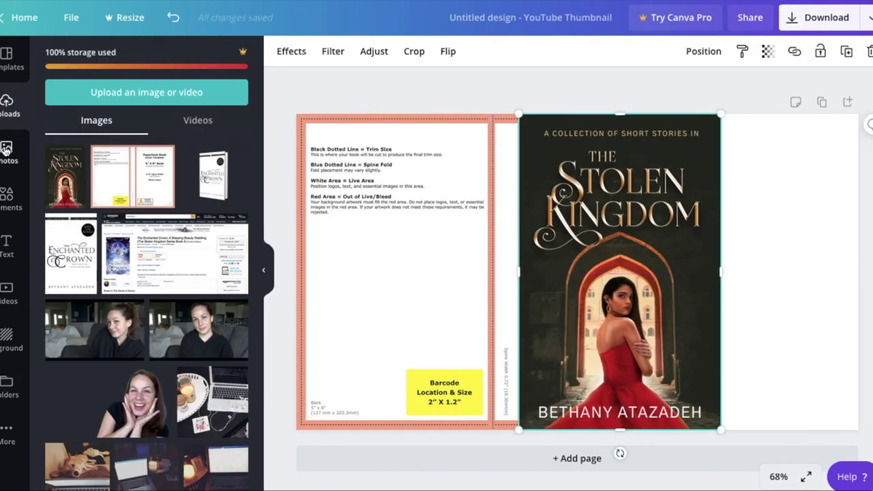
# Search the stock photos for "castle" and add the dark photo of a person in an arched doorway to the page.
pyautogui.click(5, 150)
pyautogui.write('castle')
pyautogui.press('Return')
pyautogui.scroll(-5, 183, 223)
pyautogui.scroll(-4, 183, 223)
pyautogui.moveTo(202, 209); pyautogui.dragTo(407, 211)
# Enlarge the archway photo and position it with the doorway over the template's back panel.
pyautogui.moveTo(566, 382); pyautogui.dragTo(643, 433)
pyautogui.moveTo(526, 308); pyautogui.dragTo(465, 307)
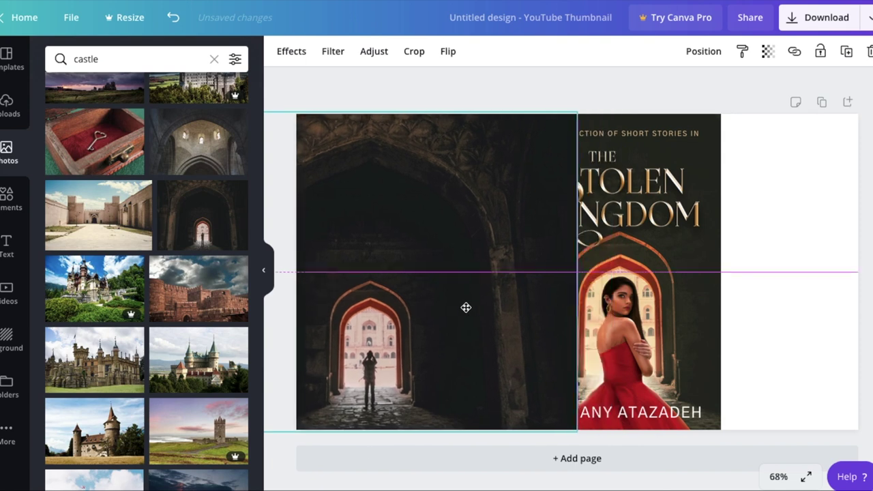
pyautogui.moveTo(577, 112); pyautogui.dragTo(623, 109)
pyautogui.moveTo(519, 273); pyautogui.dragTo(637, 283)
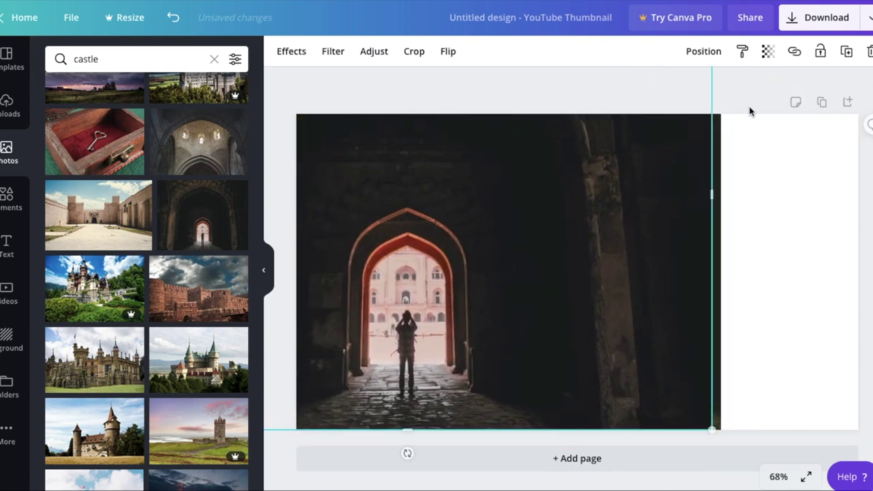
# Send the archway photo behind the front cover and set its transparency to 30.
pyautogui.click(703, 51)
pyautogui.click(673, 101)
pyautogui.click(768, 51)
pyautogui.moveTo(728, 87); pyautogui.dragTo(674, 91)
# Enlarge the archway photo further and center its doorway on the back panel.
pyautogui.moveTo(448, 244); pyautogui.dragTo(433, 242)
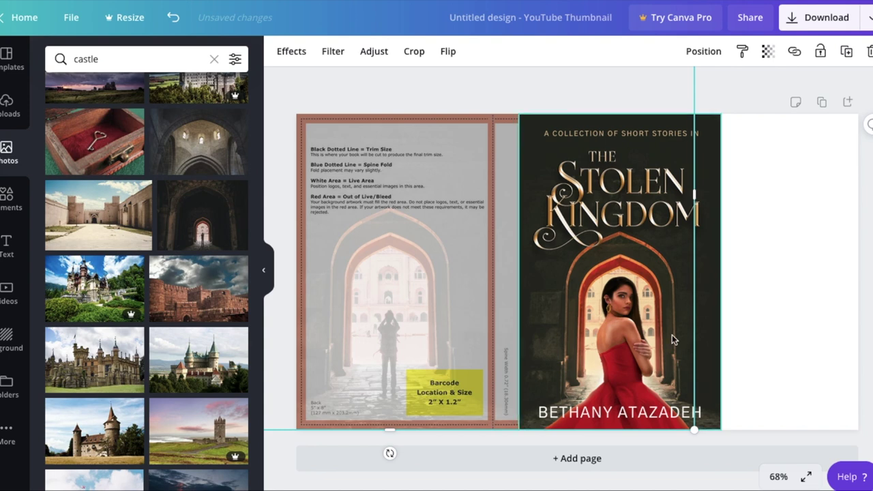
pyautogui.moveTo(696, 430); pyautogui.dragTo(735, 470)
pyautogui.moveTo(410, 332); pyautogui.dragTo(393, 318)
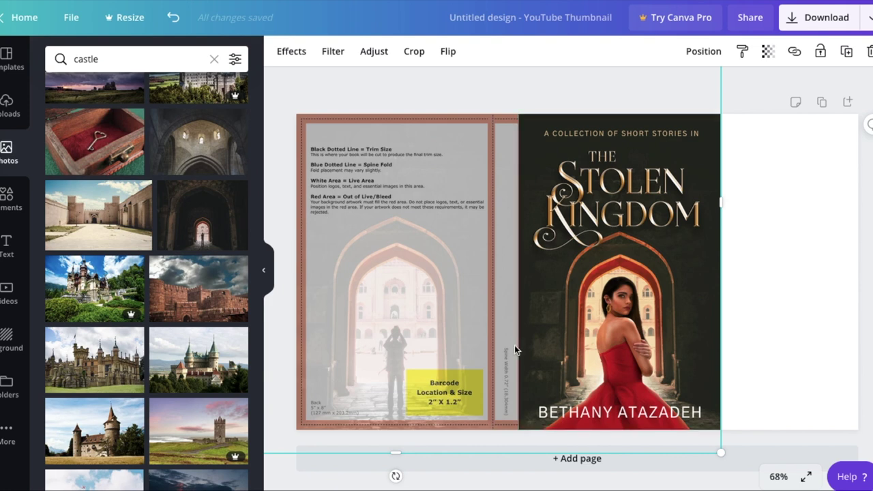
# Add dark red lines, rotate them to vertical, and place them along the two spine folds.
pyautogui.click(9, 198)
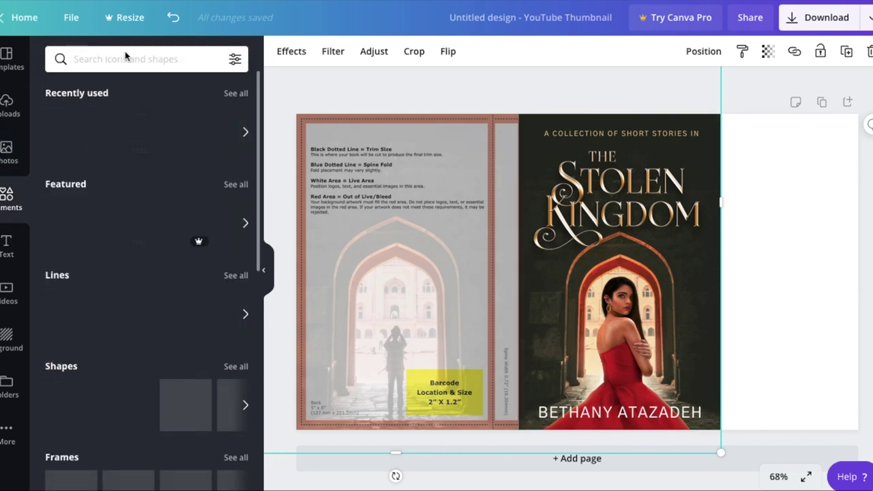
pyautogui.click(80, 313)
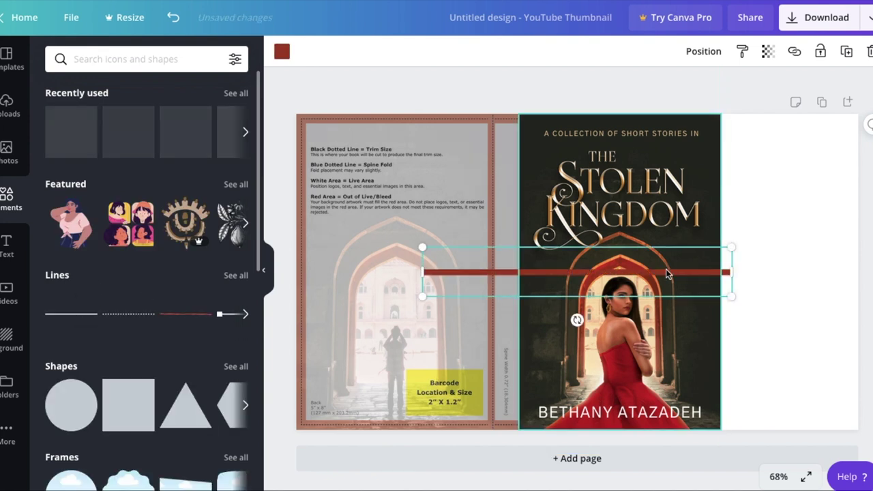
pyautogui.moveTo(577, 320); pyautogui.dragTo(445, 272)
pyautogui.moveTo(576, 286); pyautogui.dragTo(519, 286)
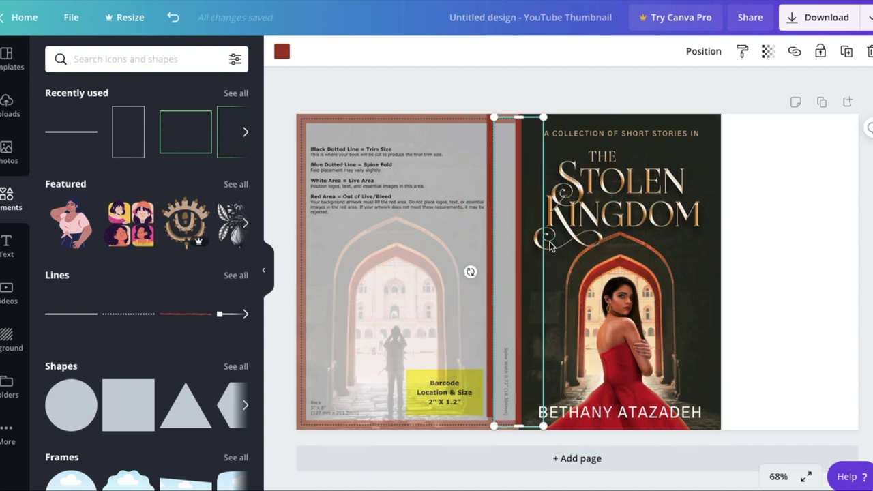
# Set the archway photo's transparency to 100.
pyautogui.click(395, 318)
pyautogui.click(768, 51)
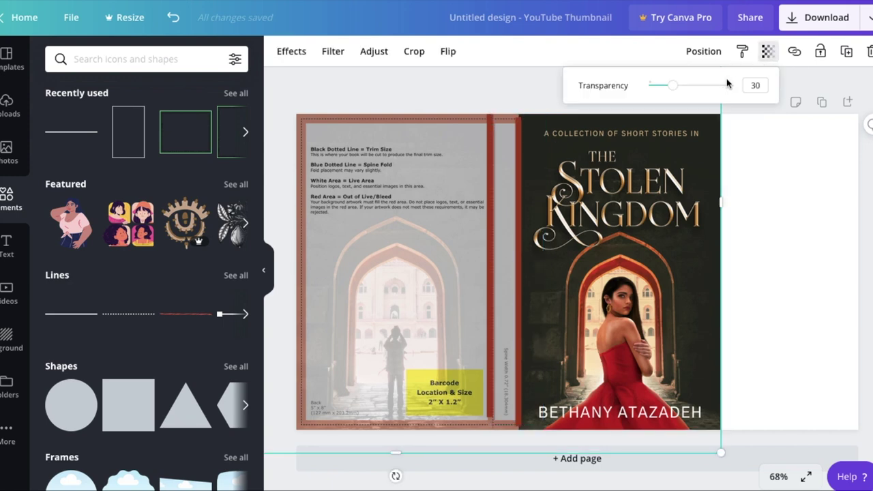
pyautogui.moveTo(673, 85); pyautogui.dragTo(732, 86)
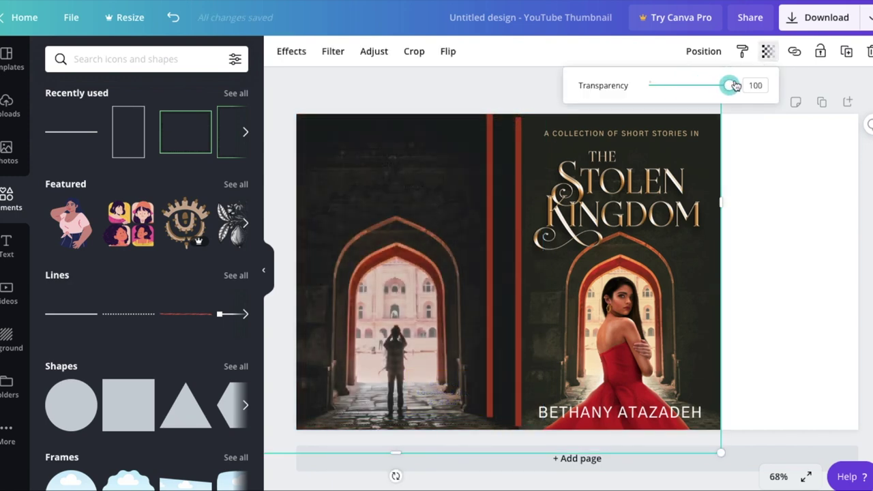
# In Adobe Acrobat, insert Untitled design.png at the template's upper-left corner and enlarge it to cover the whole template.
pyautogui.click(380, 431)
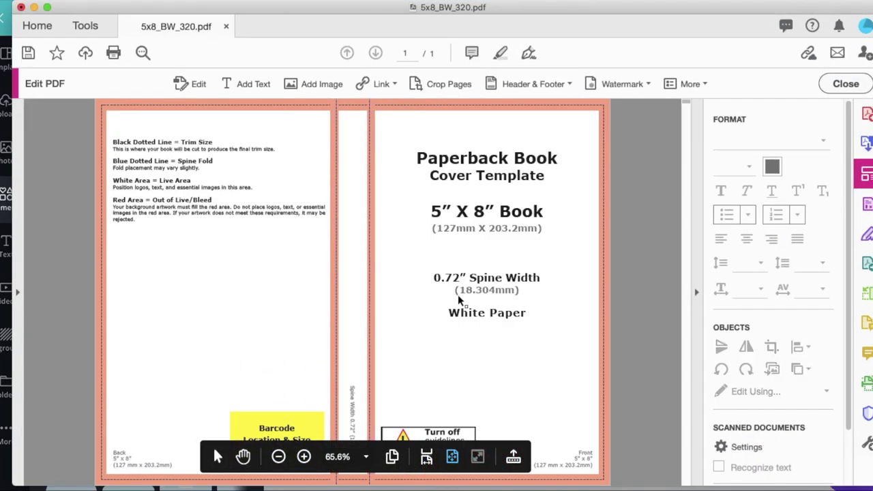
pyautogui.rightClick(248, 275)
pyautogui.click(267, 312)
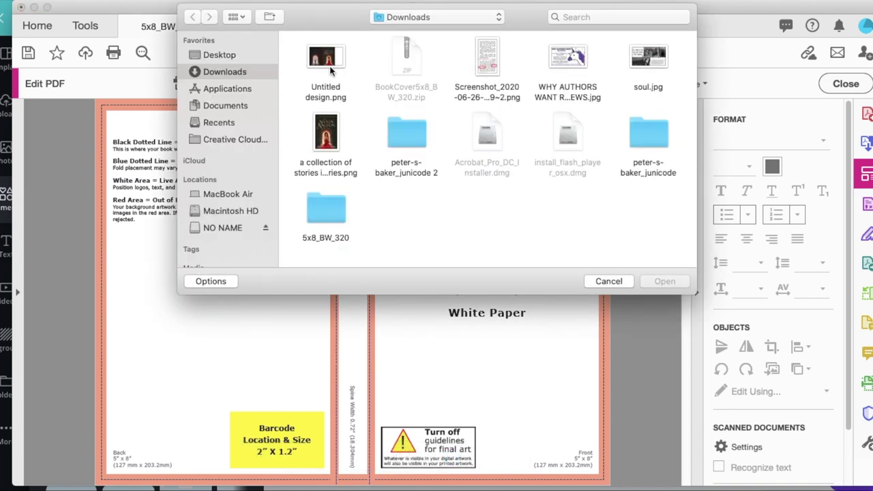
pyautogui.click(330, 60)
pyautogui.click(665, 281)
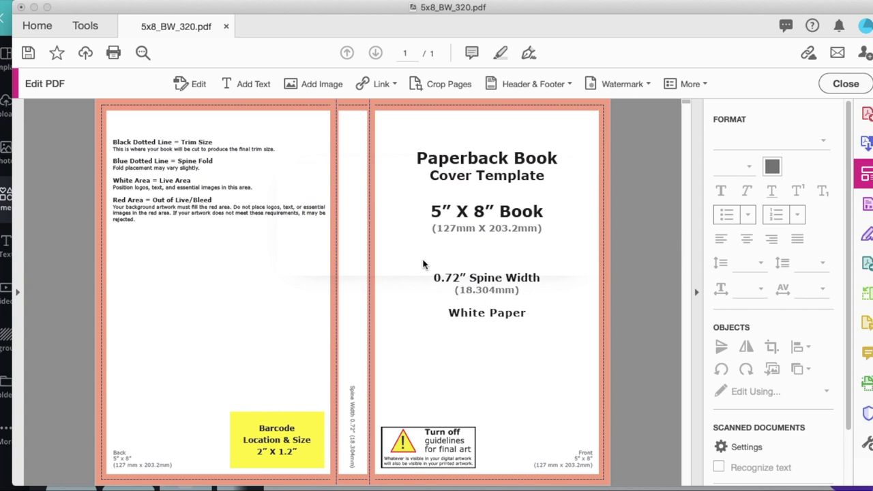
pyautogui.click(96, 103)
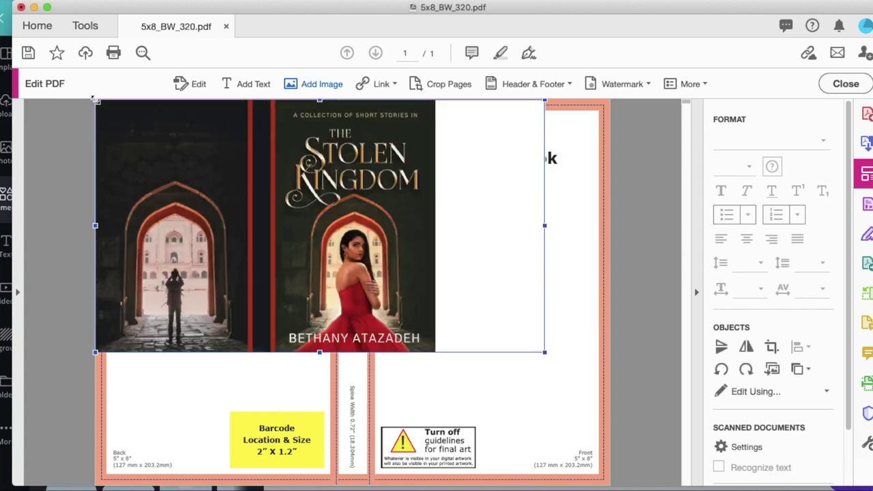
pyautogui.moveTo(540, 344); pyautogui.dragTo(767, 461)
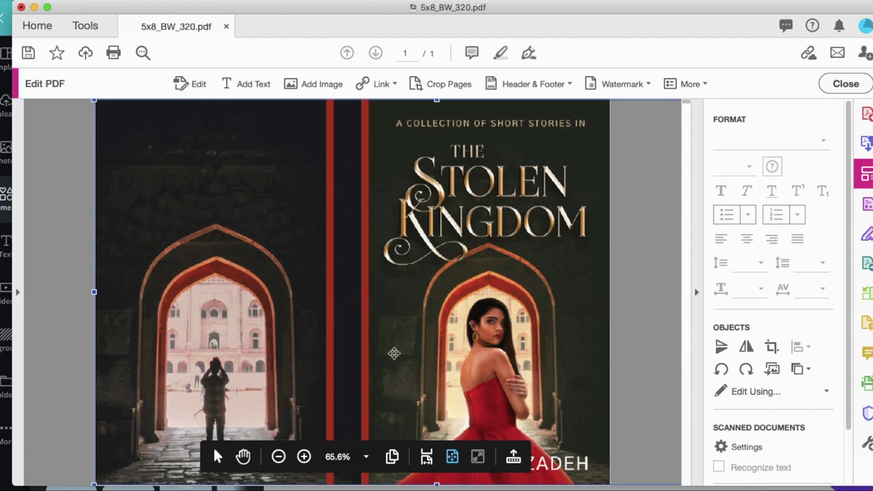
# Delete the full cover image from the PDF template and undo the deletion.
pyautogui.click(458, 384)
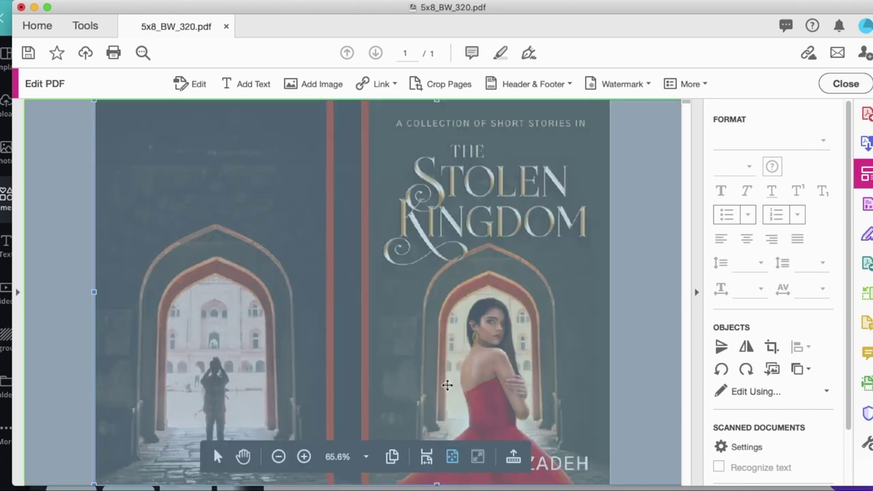
pyautogui.press('Delete')
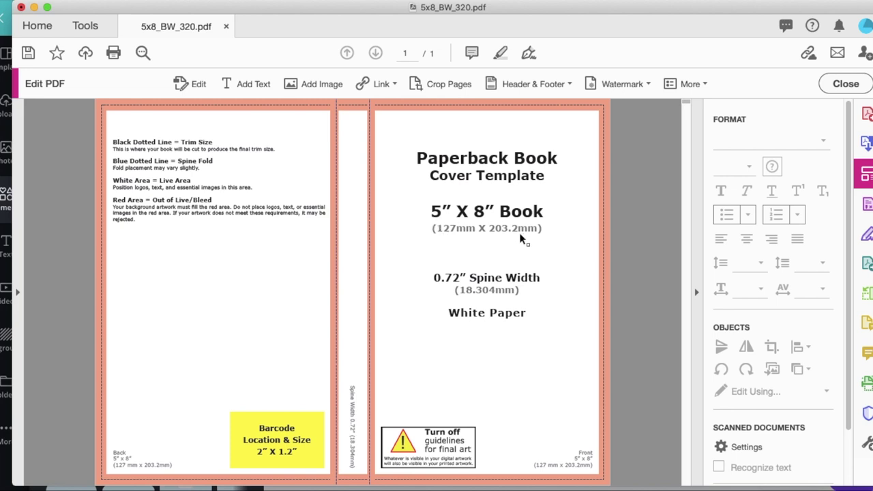
pyautogui.press('super+z')
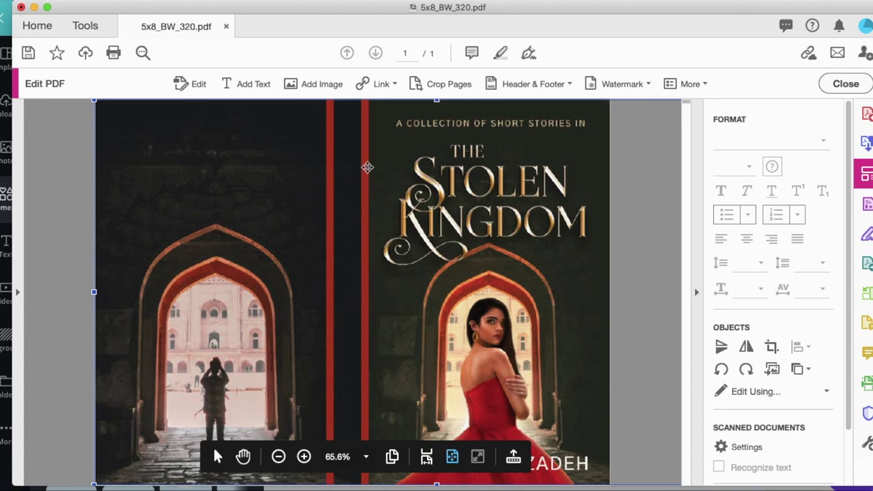
# Switch back to the cover design in Canva.
pyautogui.press('super+Tab')
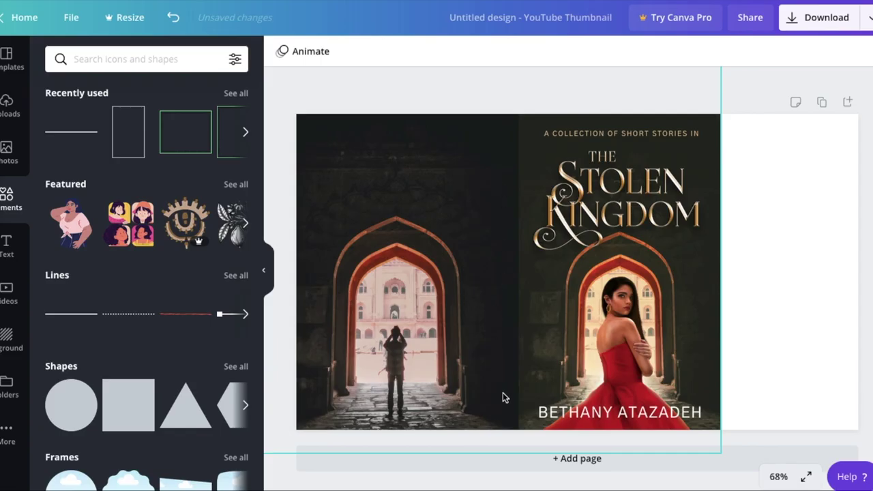